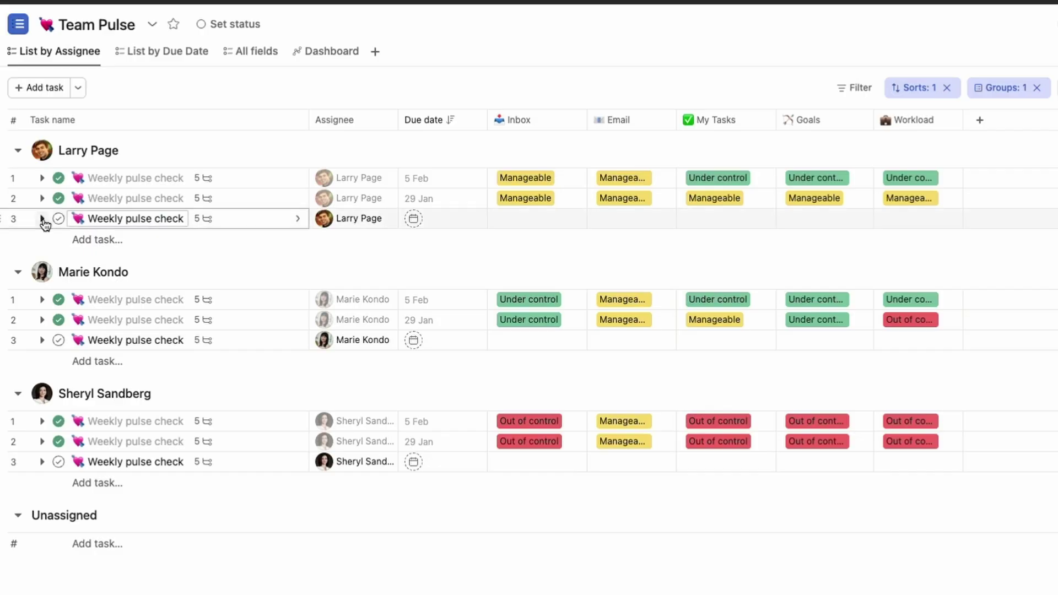
Expand the third Weekly pulse check to list its five subtasks: Inbox, emails, goals, Tasks, Workload
click(171, 249)
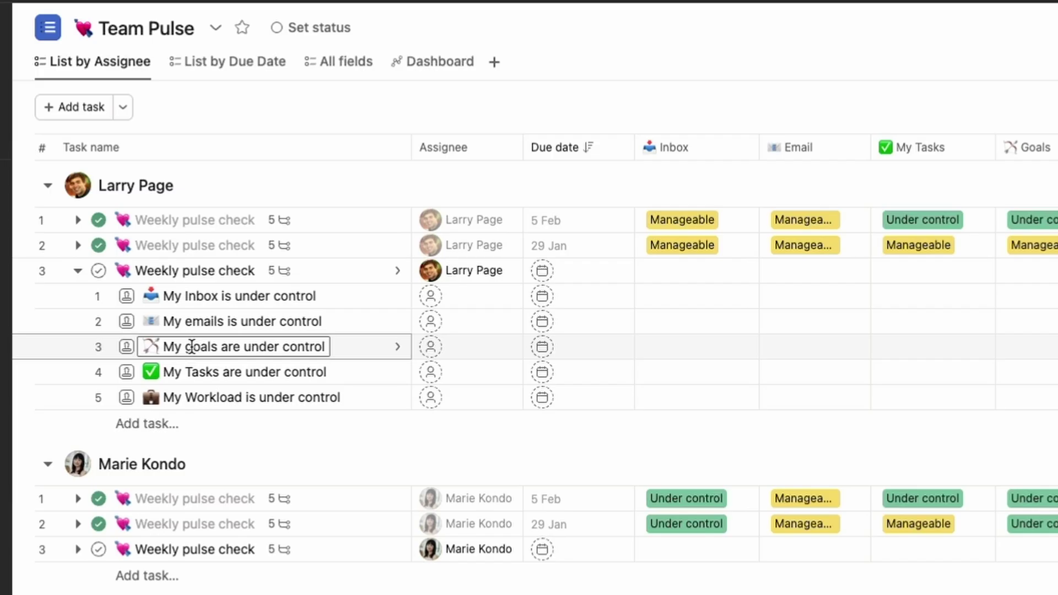
Approve the Inbox and Email subtasks
click(126, 296)
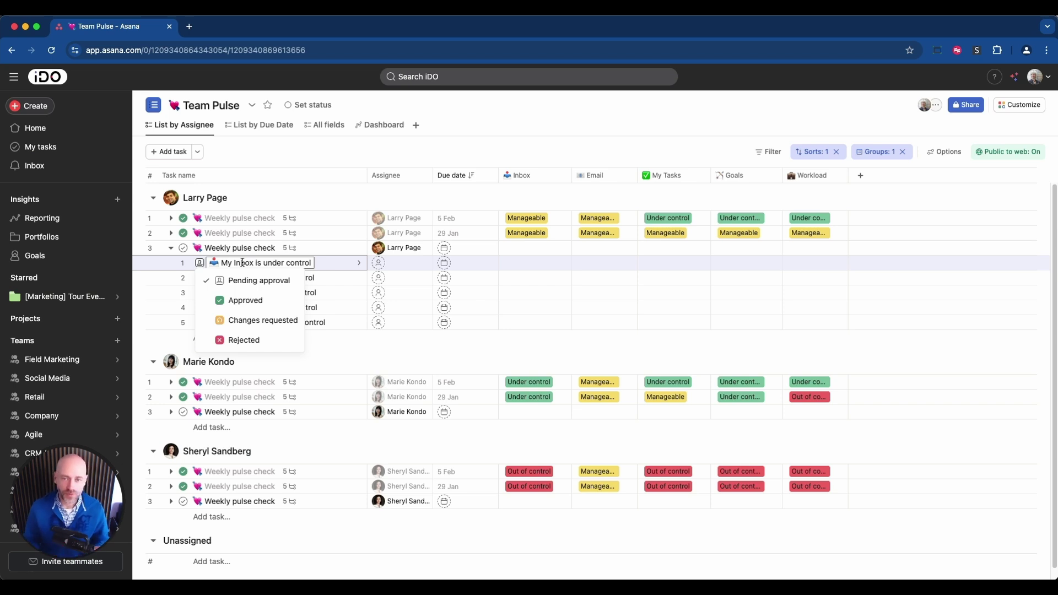
key(Escape)
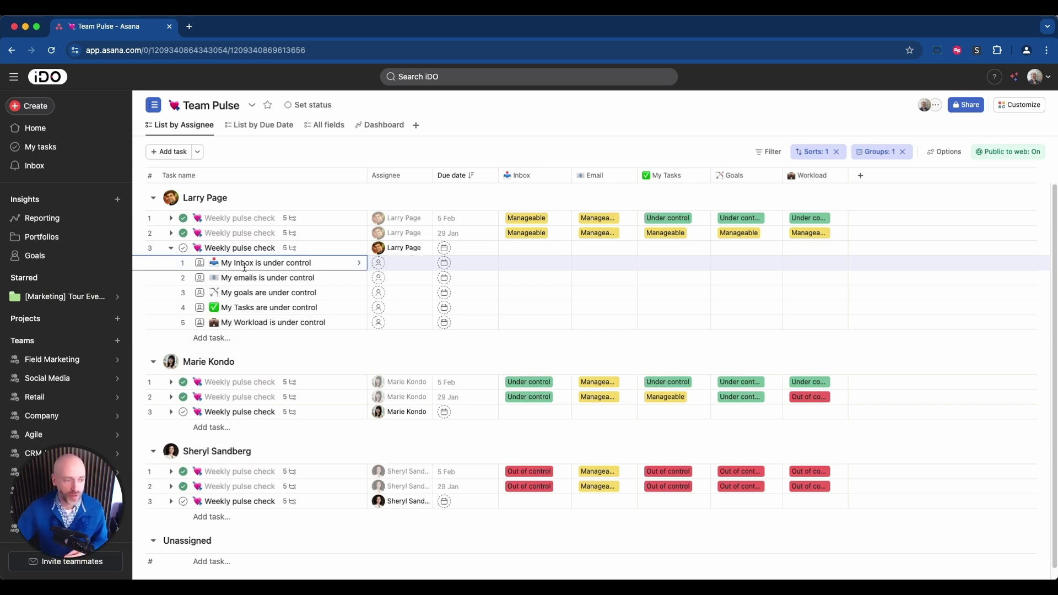
click(200, 263)
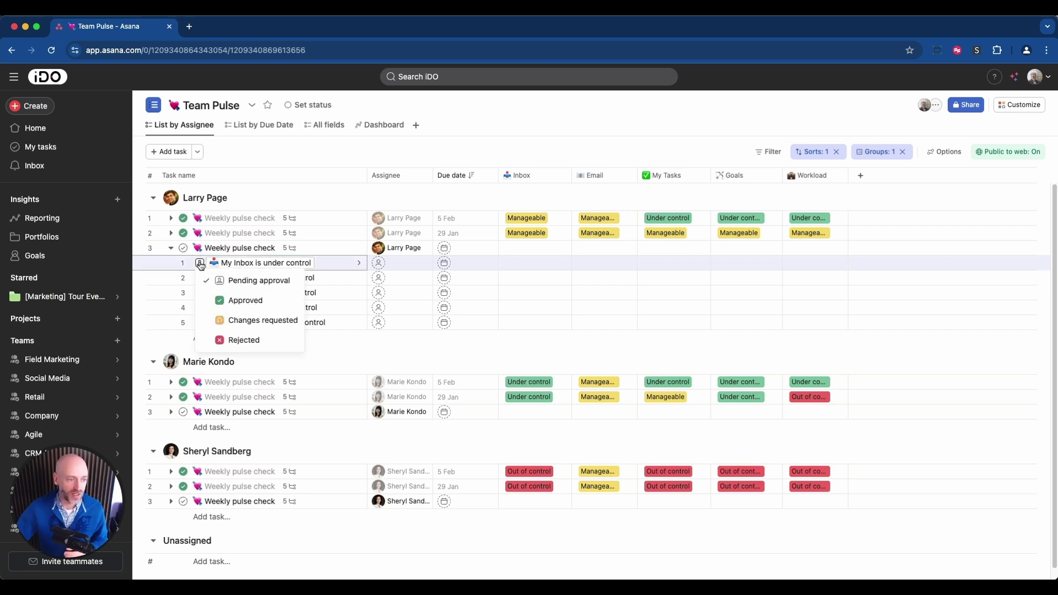
click(237, 301)
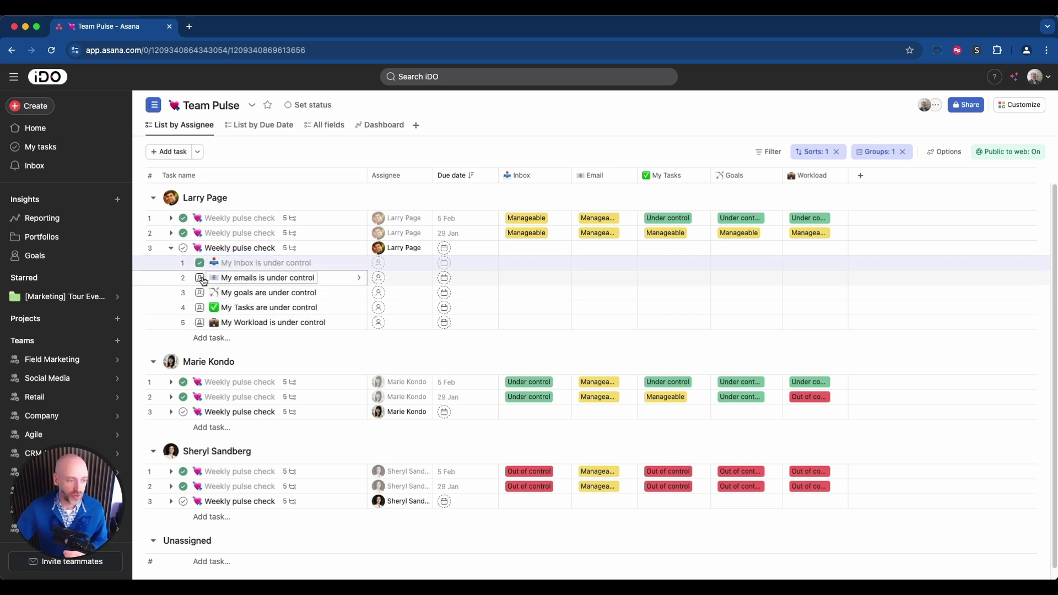
click(200, 279)
click(238, 316)
Reject the Goals subtask and request changes on My Tasks and Workload
click(200, 293)
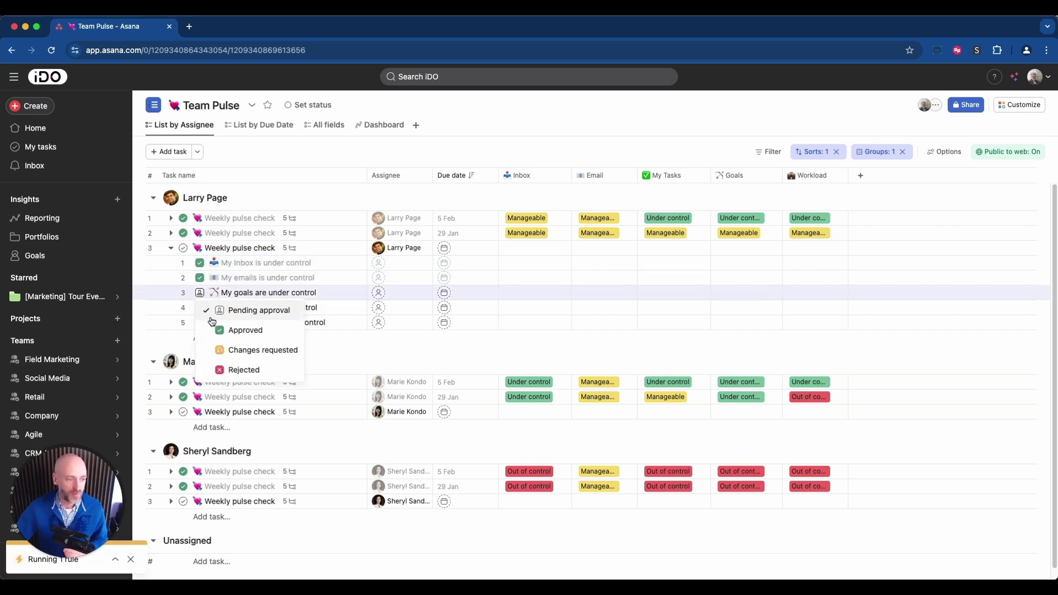
click(234, 370)
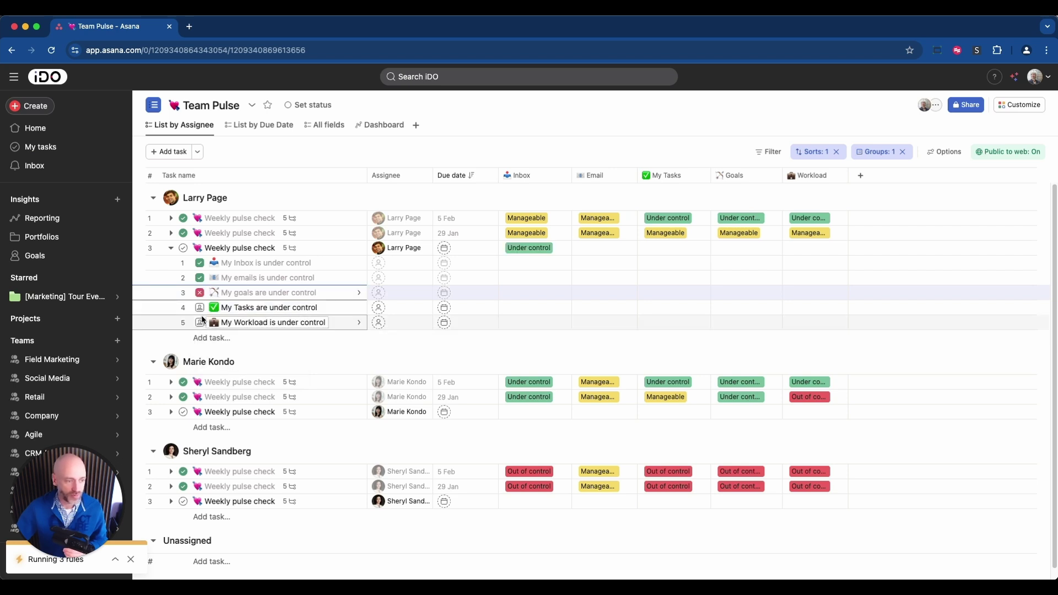
click(200, 308)
click(227, 365)
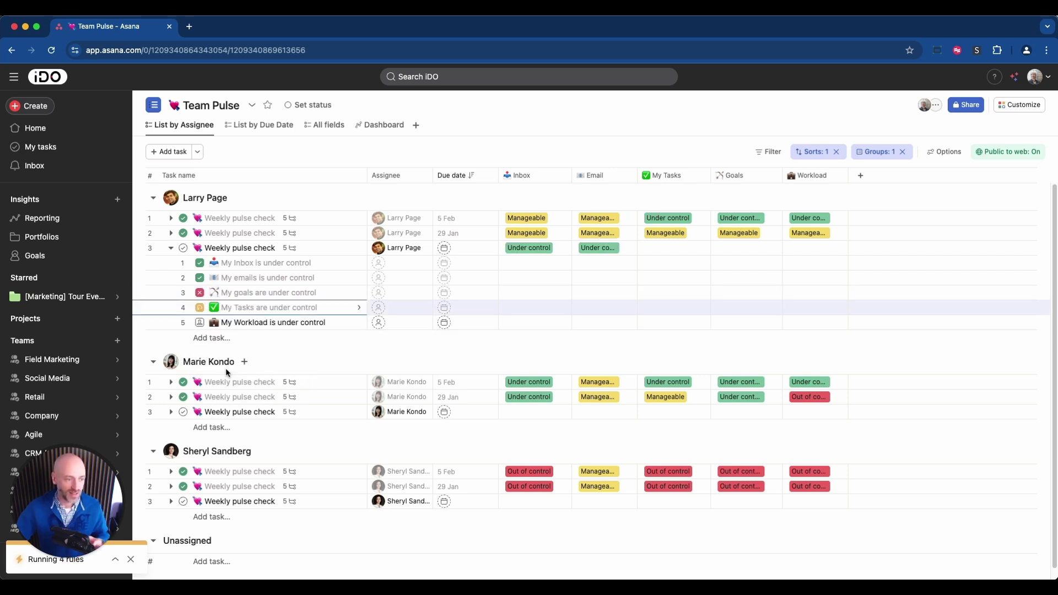
click(199, 323)
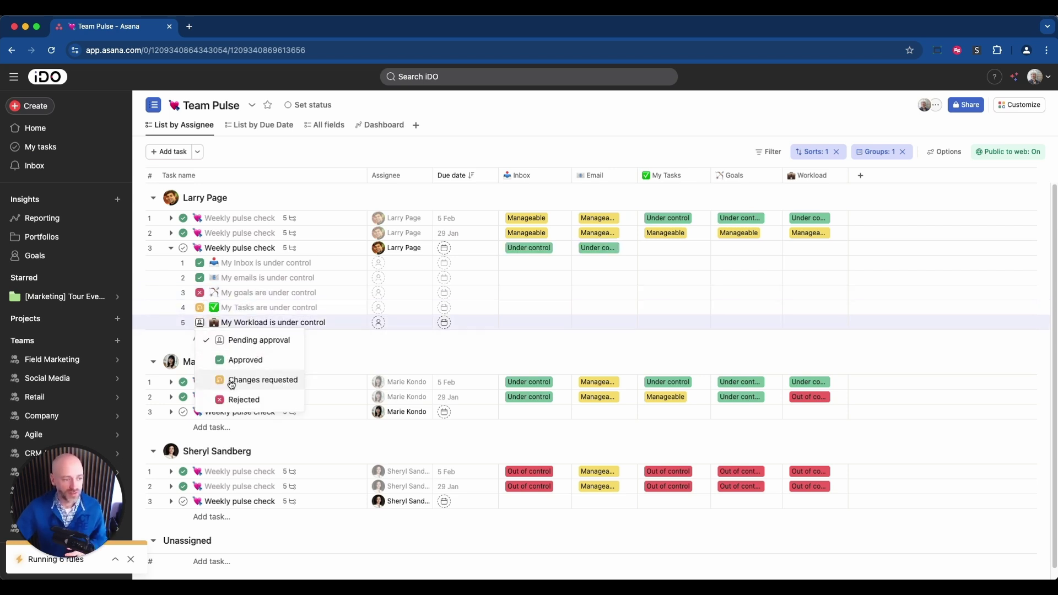
click(229, 381)
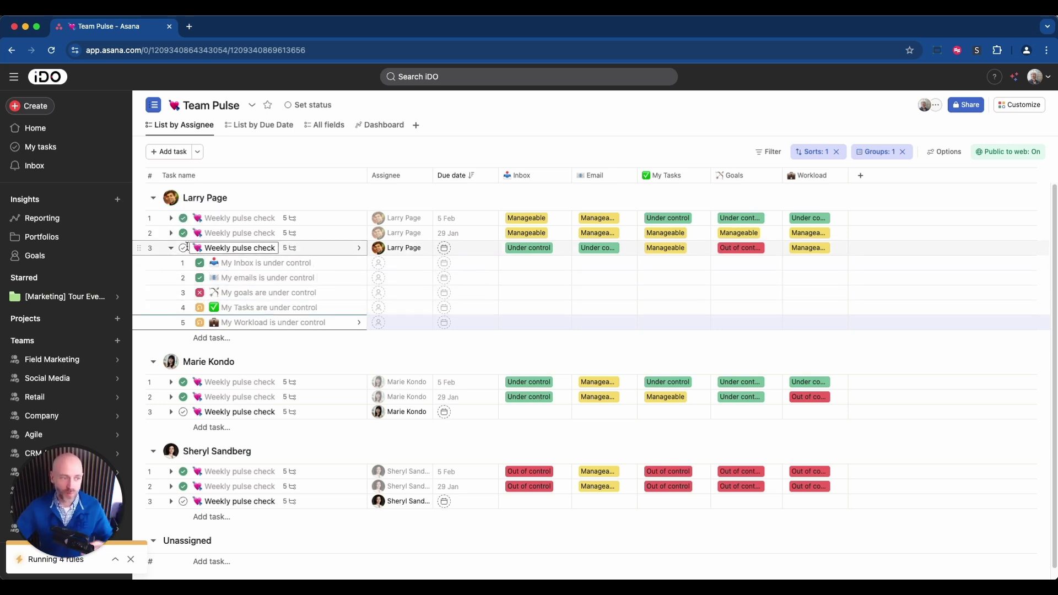
Collapse the subtasks, set the pulse check's due date to today (19 Feb), and complete it
click(171, 248)
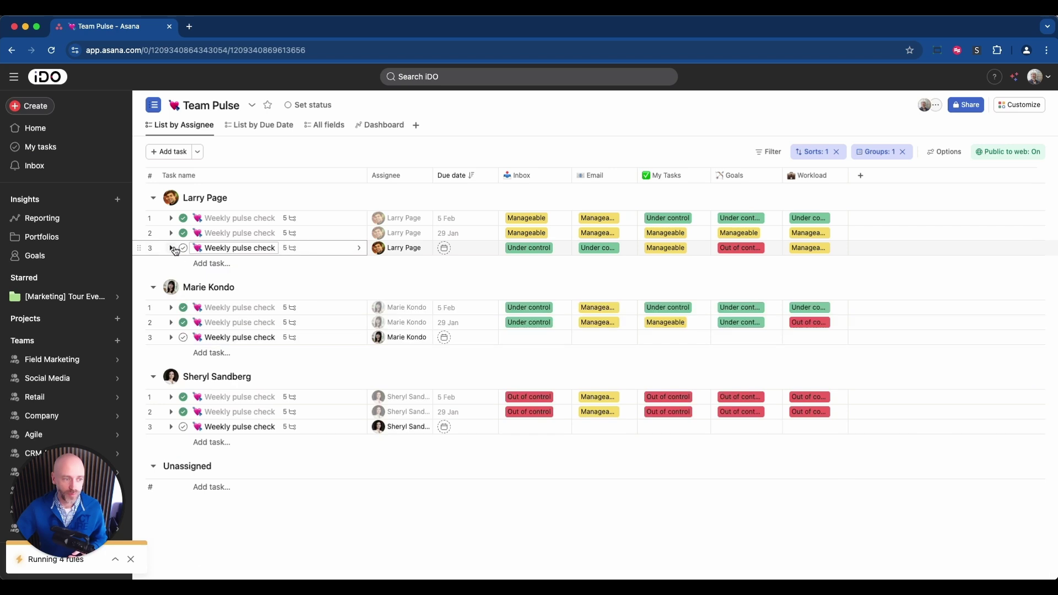
click(465, 248)
click(514, 381)
key(super+Return)
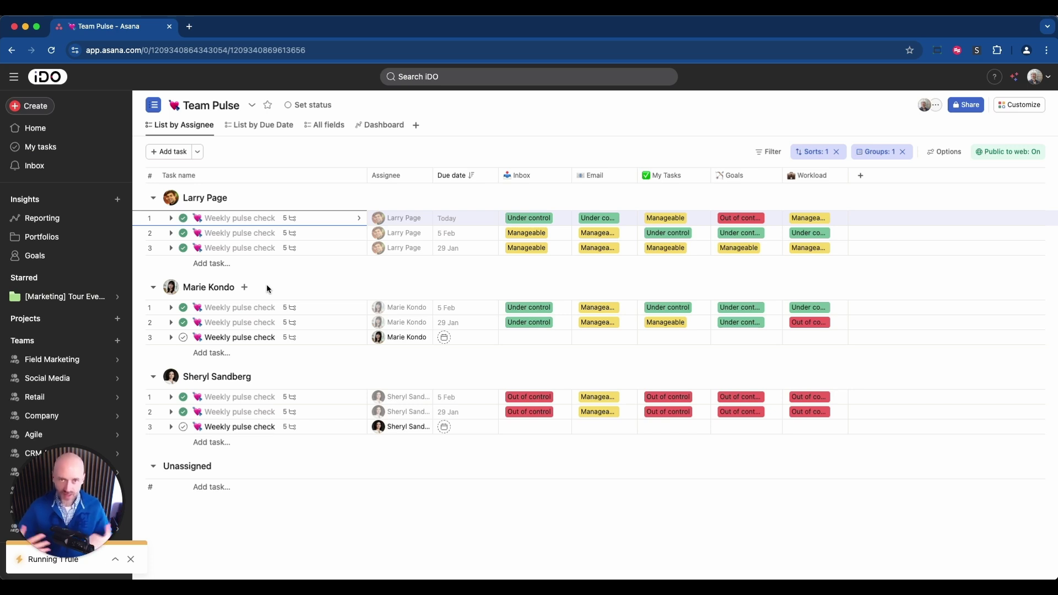
Switch to the Team Pulse Dashboard and browse its weekly and 30-day rating charts
click(377, 125)
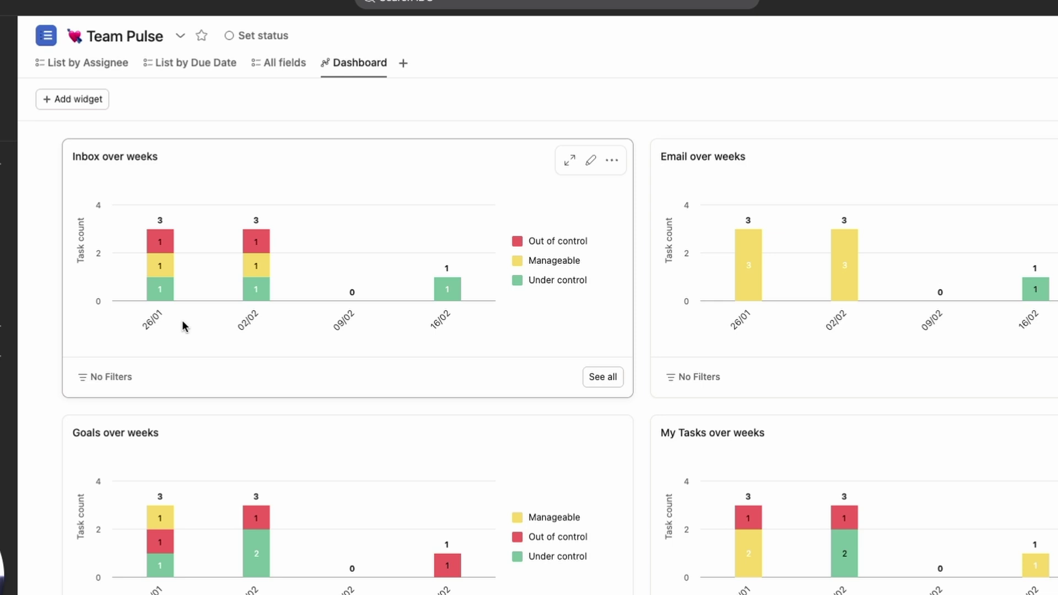
mouse_move(174, 267)
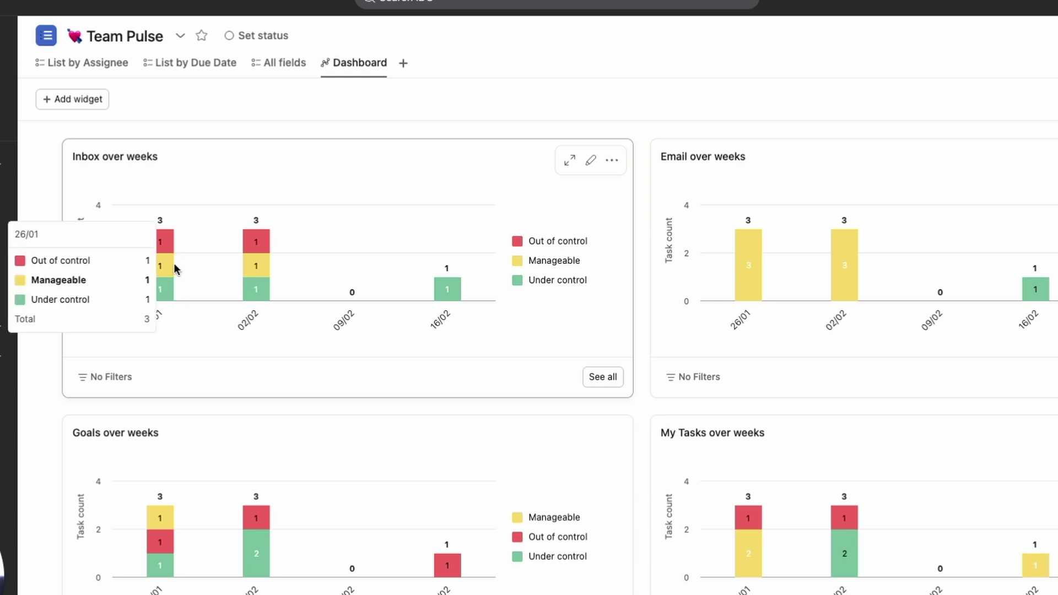
scroll(325, 507, down, 2)
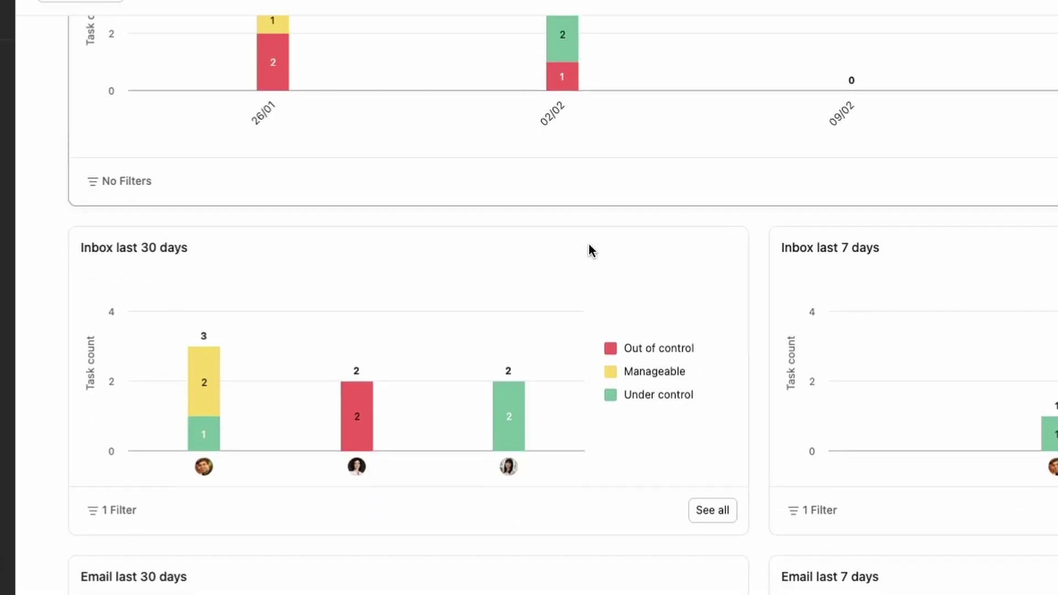
Scroll through the dashboard widgets to review the pulse rating charts
scroll(589, 244, down, 1)
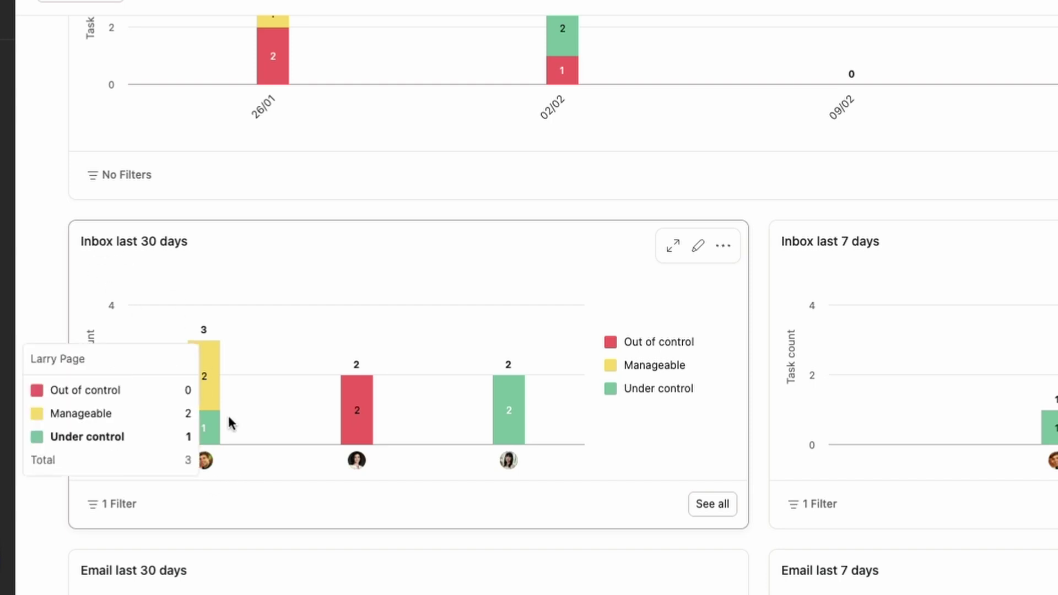
mouse_move(214, 466)
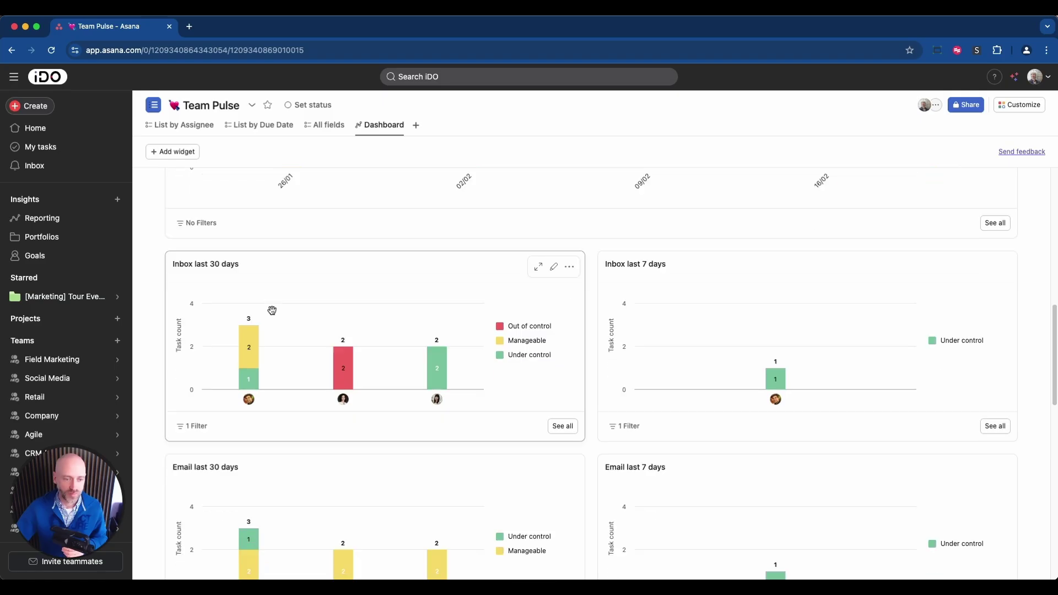
scroll(239, 246, down, 5)
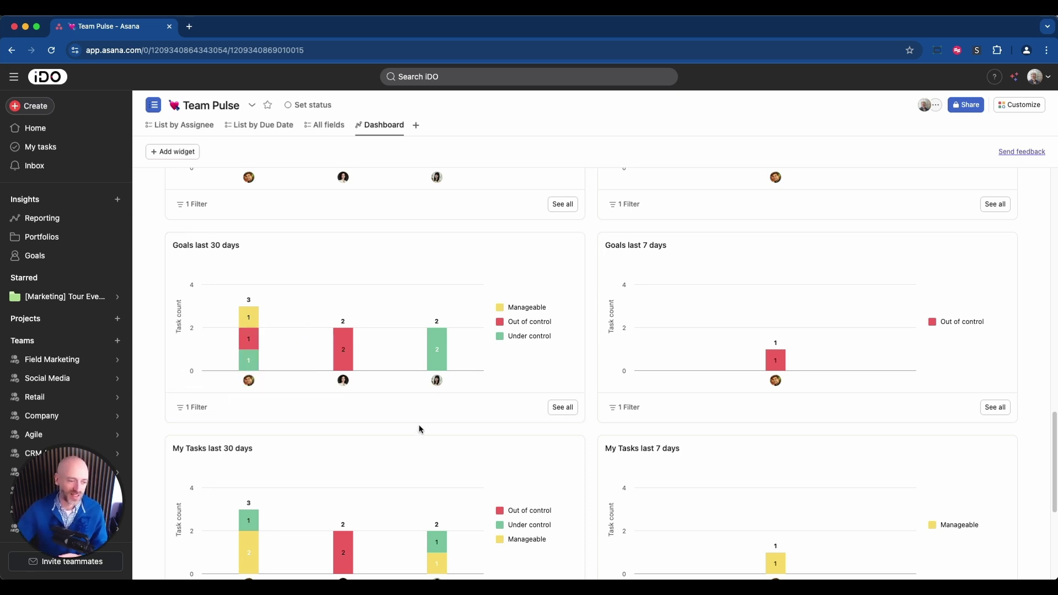
scroll(429, 427, down, 1)
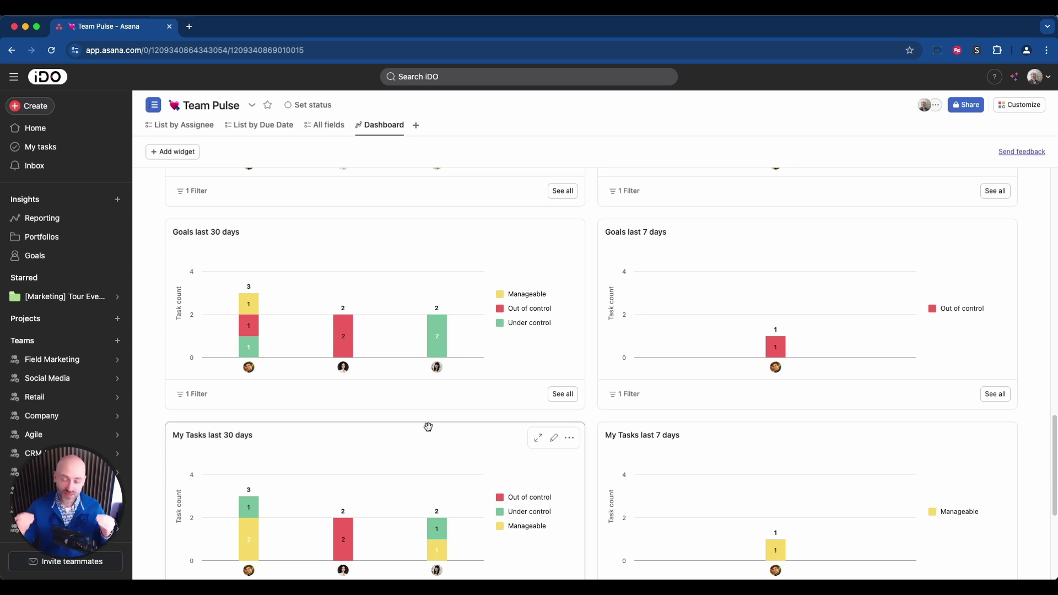
scroll(428, 426, up, 2)
Switch to the All fields list and open today's pulse check Inbox rating
click(324, 125)
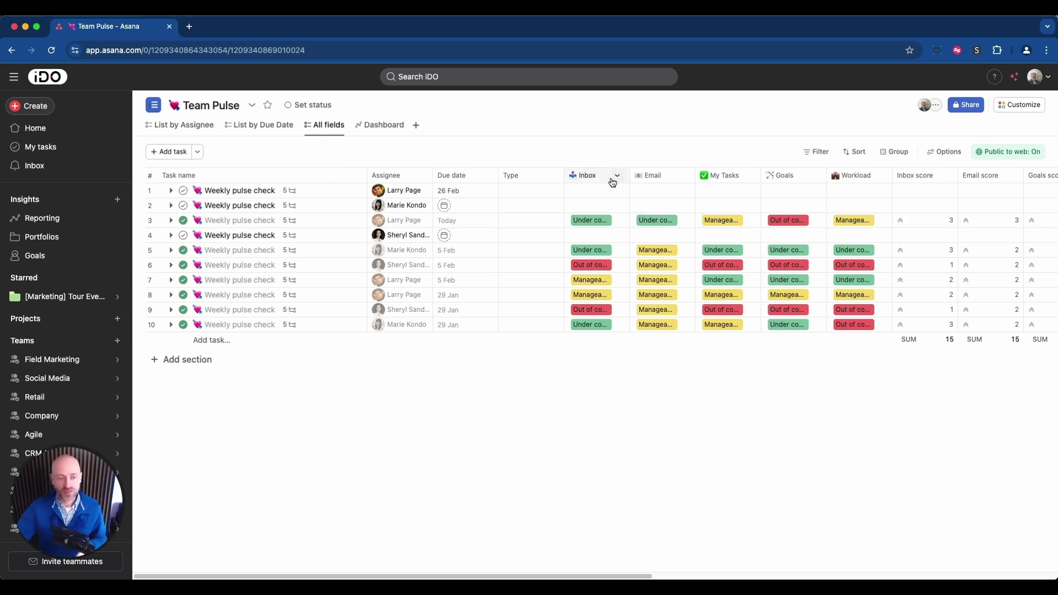
mouse_move(607, 179)
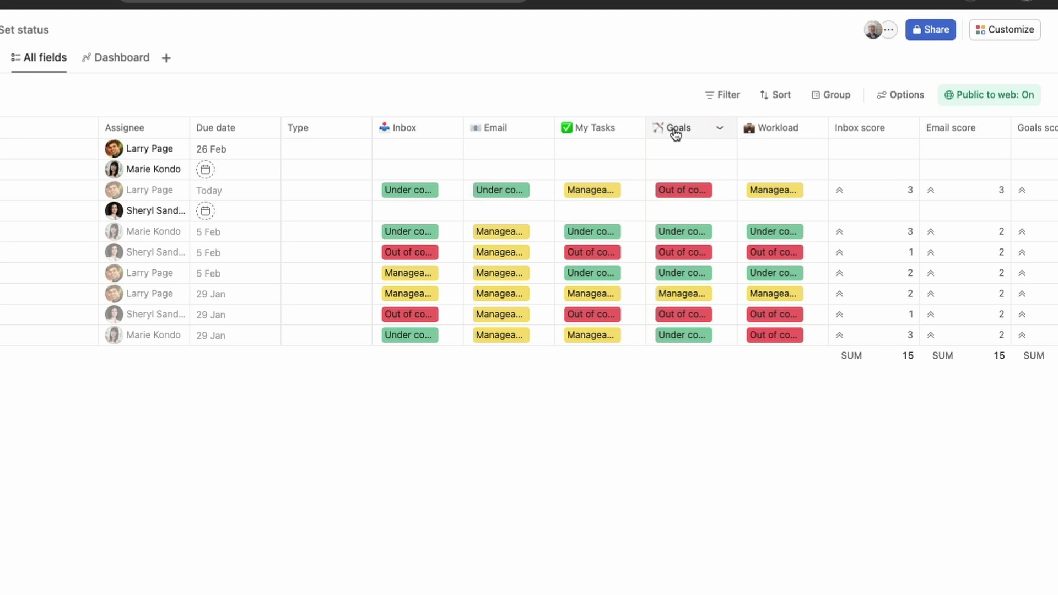
click(421, 193)
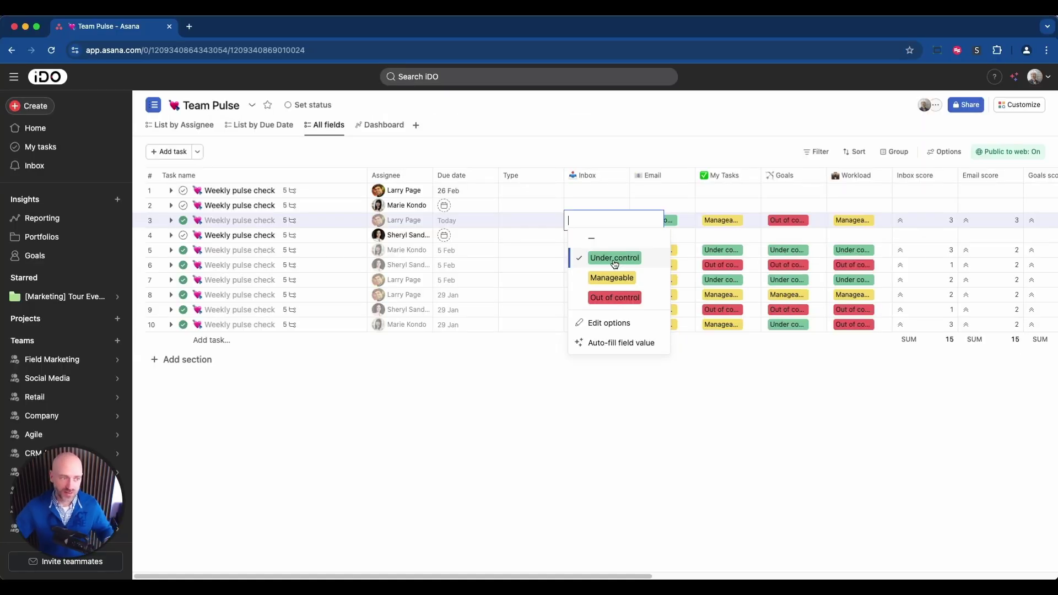
Expand the second pulse check and reject its Inbox subtask, leaving the Inbox status unchanged
click(171, 205)
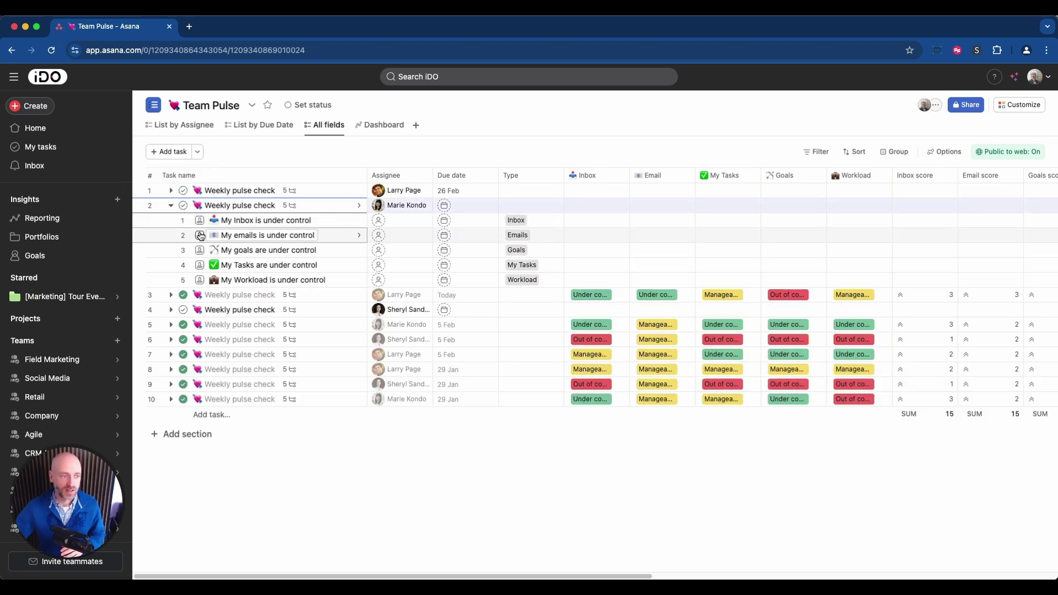
click(199, 220)
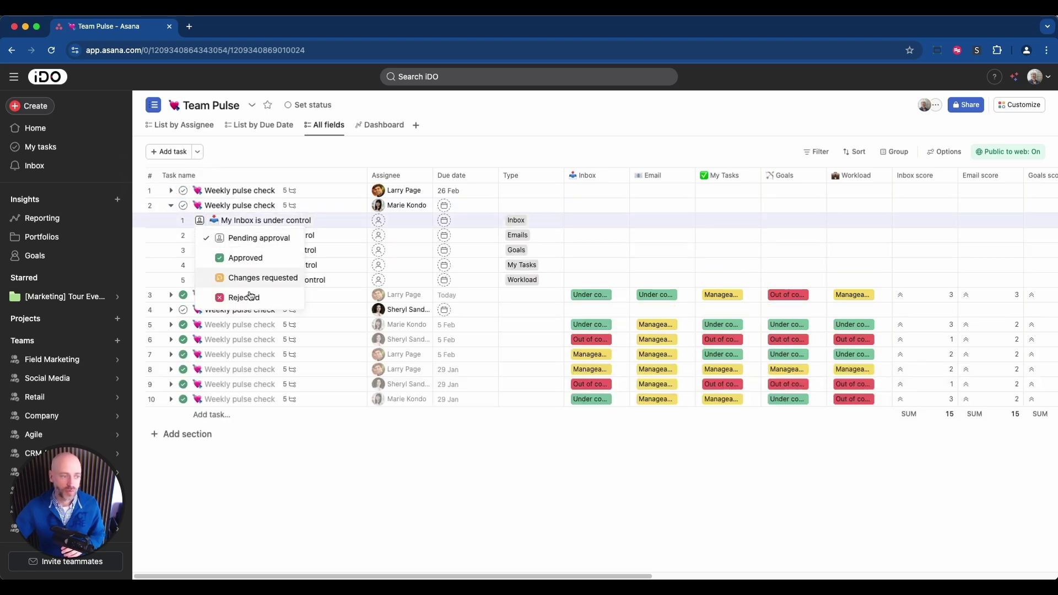
click(598, 205)
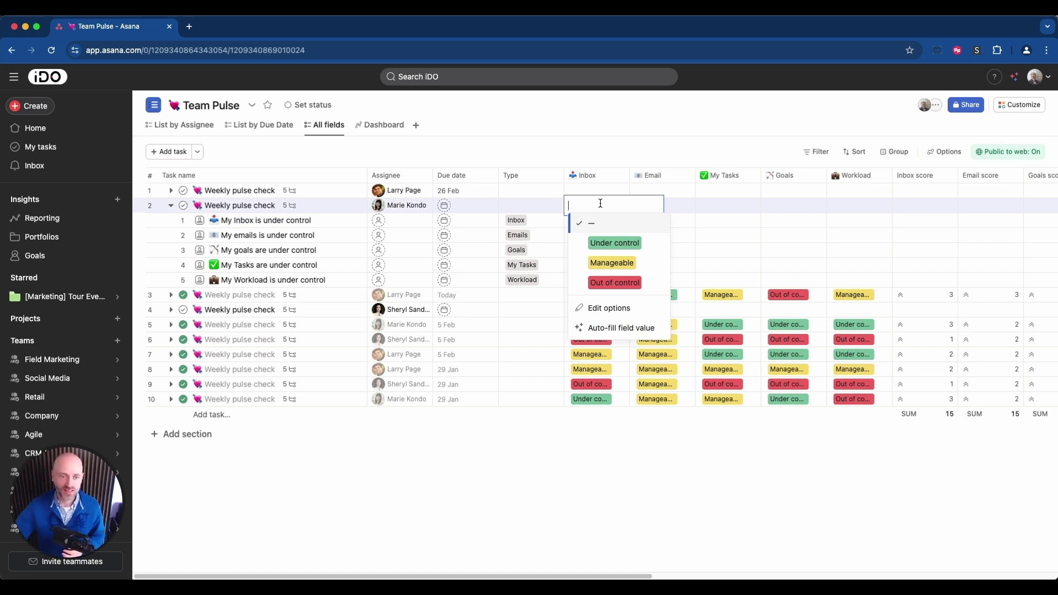
click(685, 135)
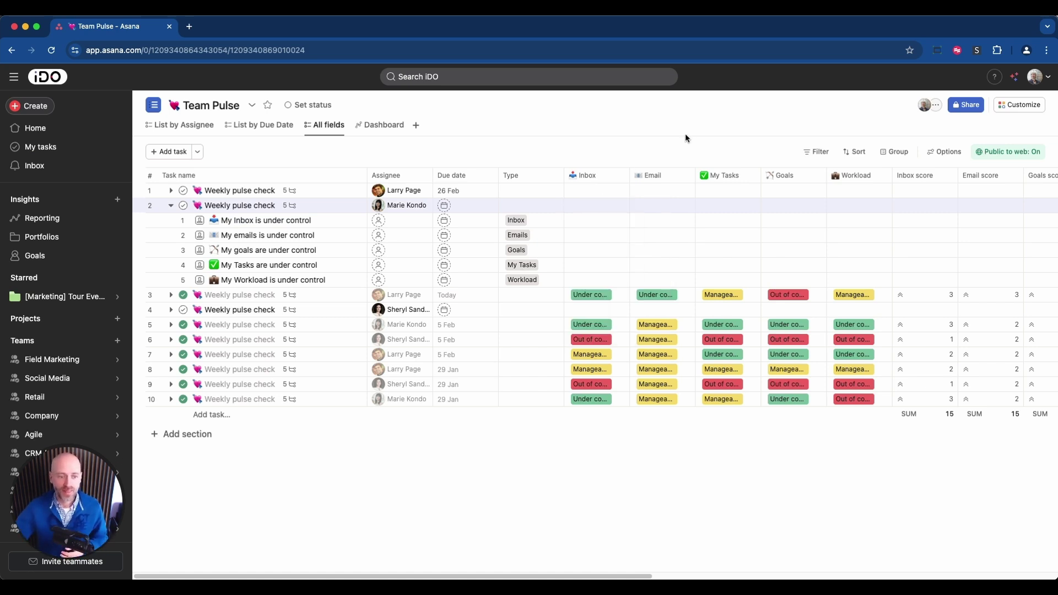
Check the first subtask's Type value, then collapse the second pulse check's subtasks
click(531, 220)
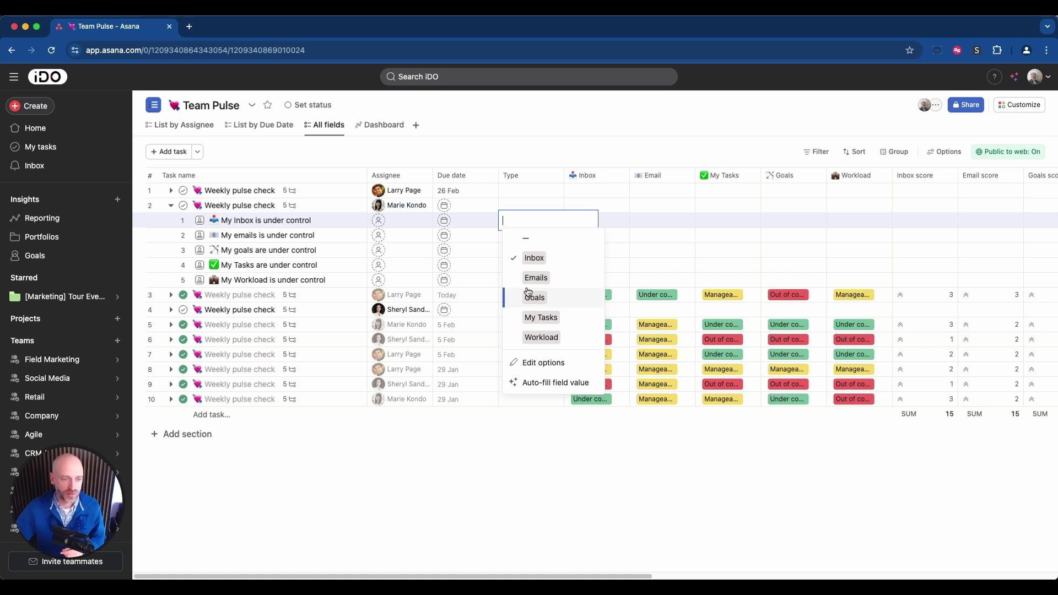
click(541, 147)
click(170, 207)
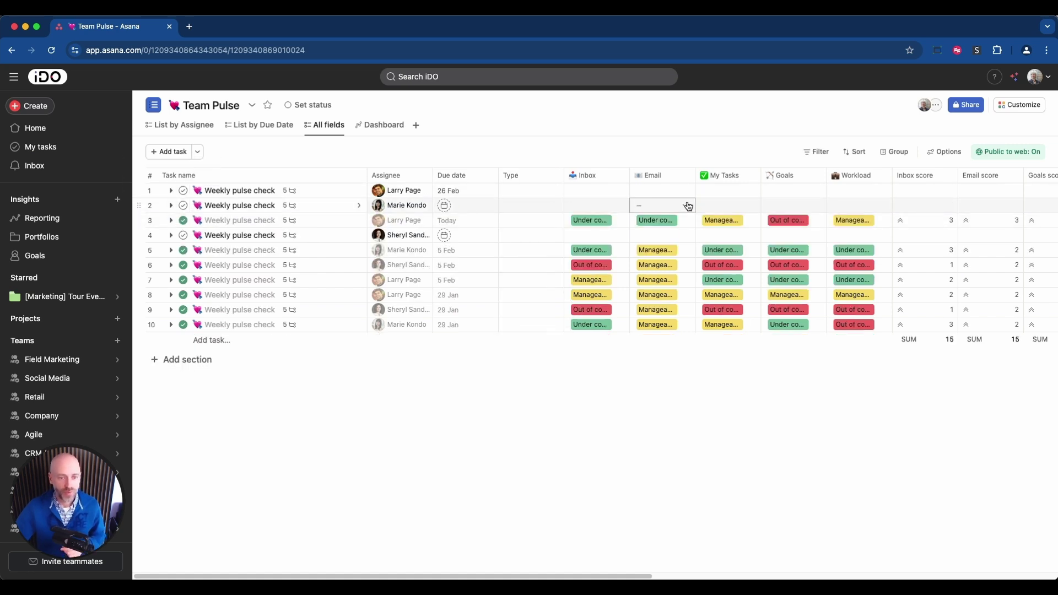
Expand the third pulse check and review subtask scores (Inbox 3, Email 3, Goals 1, My Tasks 2) and rollups
scroll(685, 207, right, 5)
scroll(685, 207, right, 3)
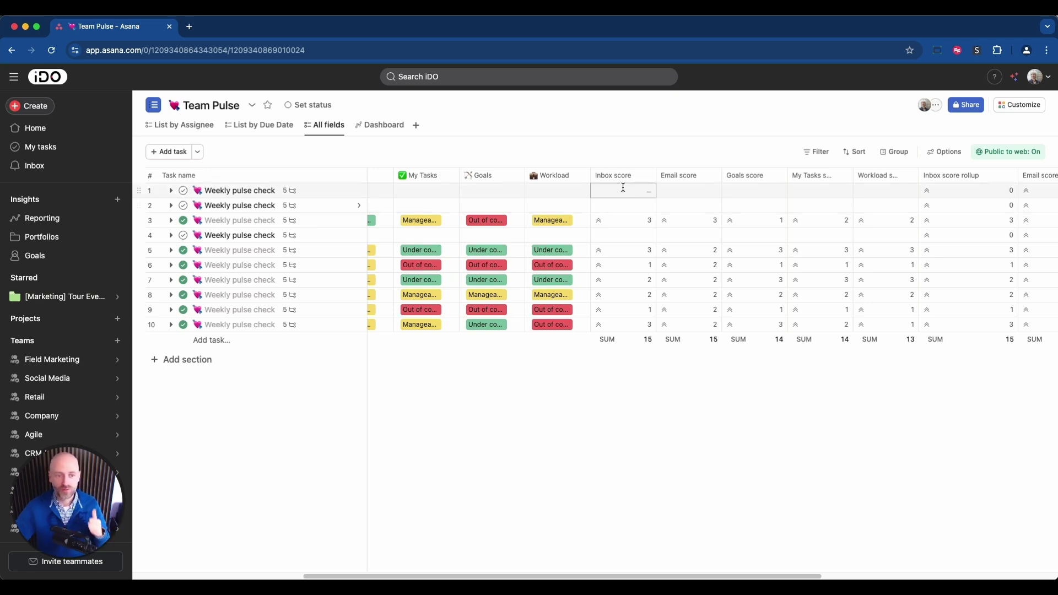
click(171, 220)
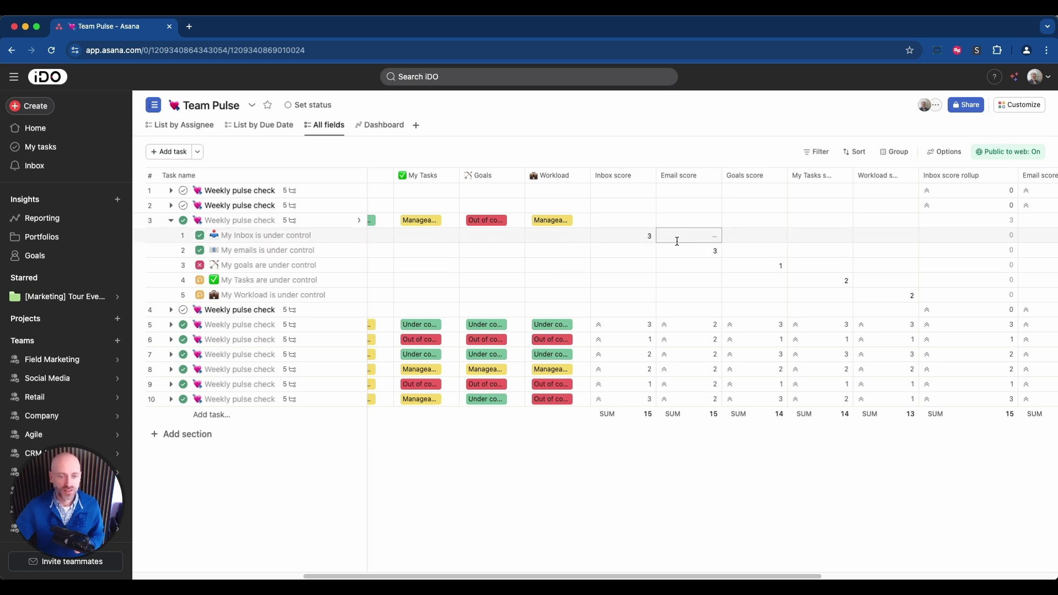
scroll(875, 292, right, 1)
scroll(876, 292, right, 10)
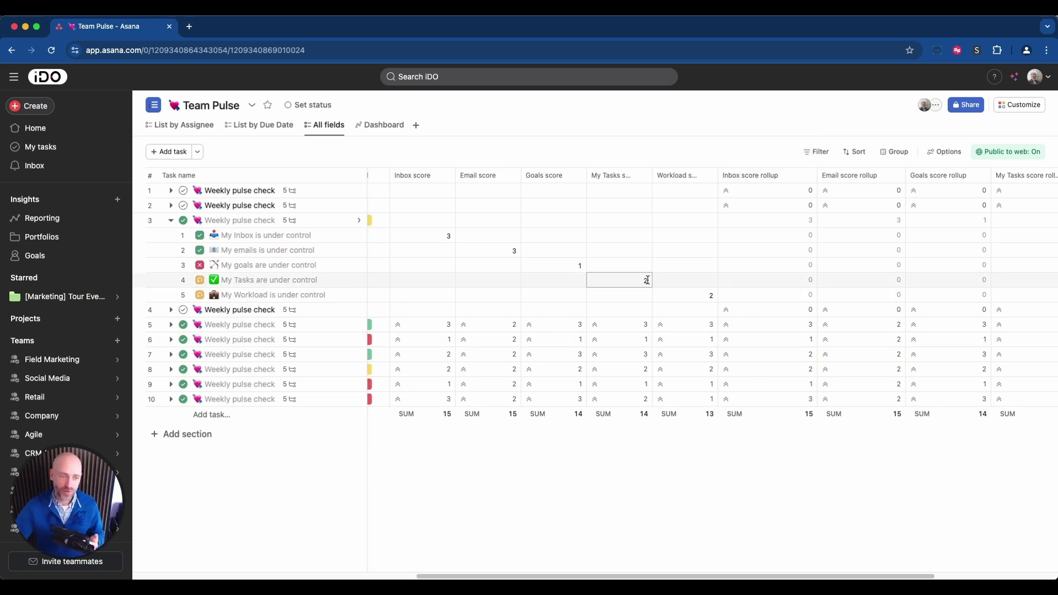
scroll(645, 281, left, 10)
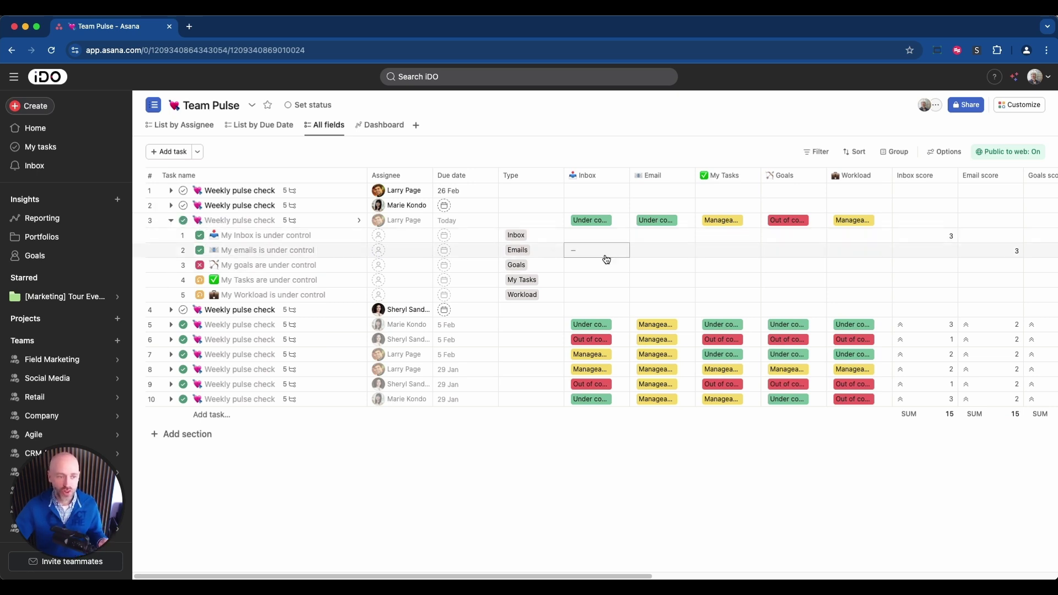
scroll(633, 257, right, 3)
scroll(643, 260, right, 4)
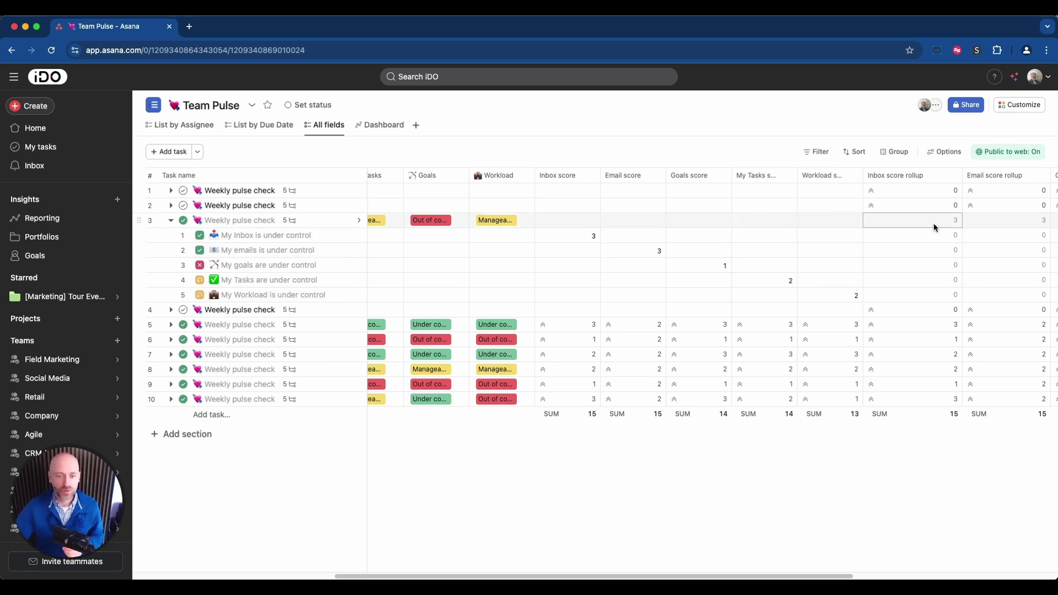
scroll(944, 226, left, 5)
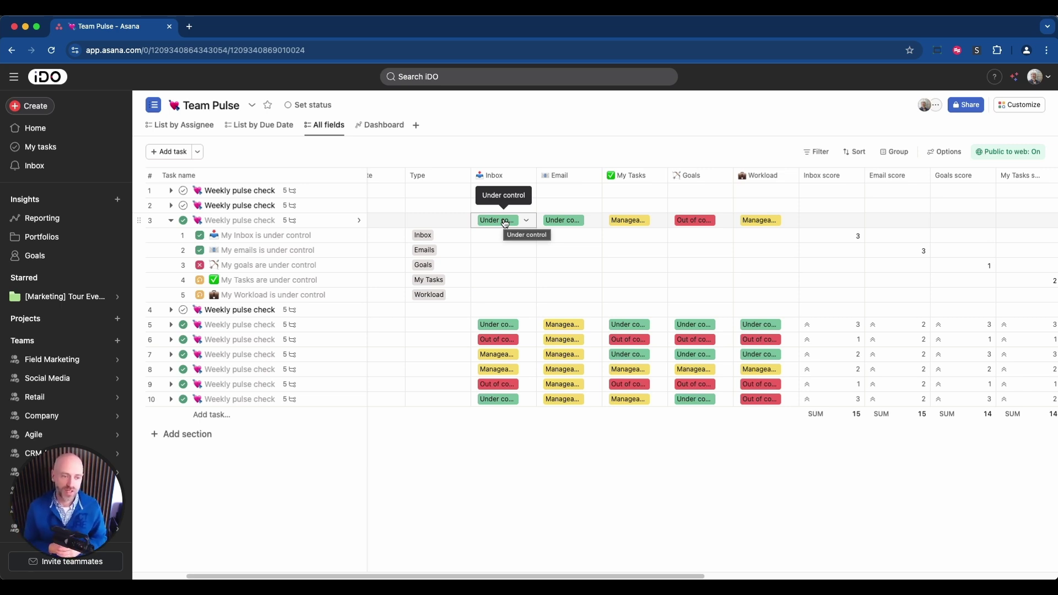
Re-complete the third pulse check to spawn a new one, then open the 'Inbox score from approvals' rule
click(180, 221)
click(182, 221)
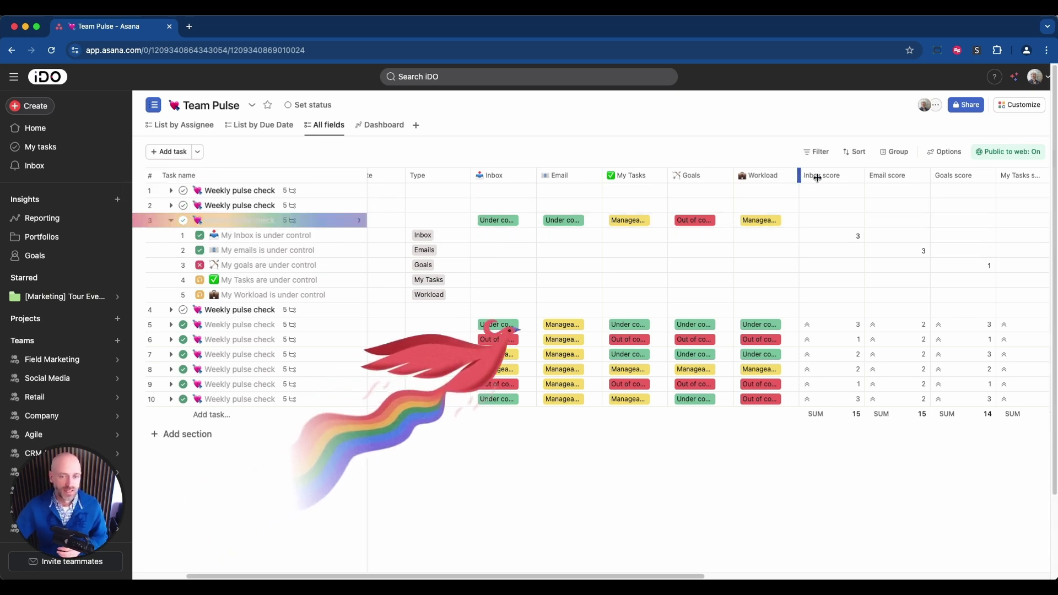
click(1015, 107)
click(882, 305)
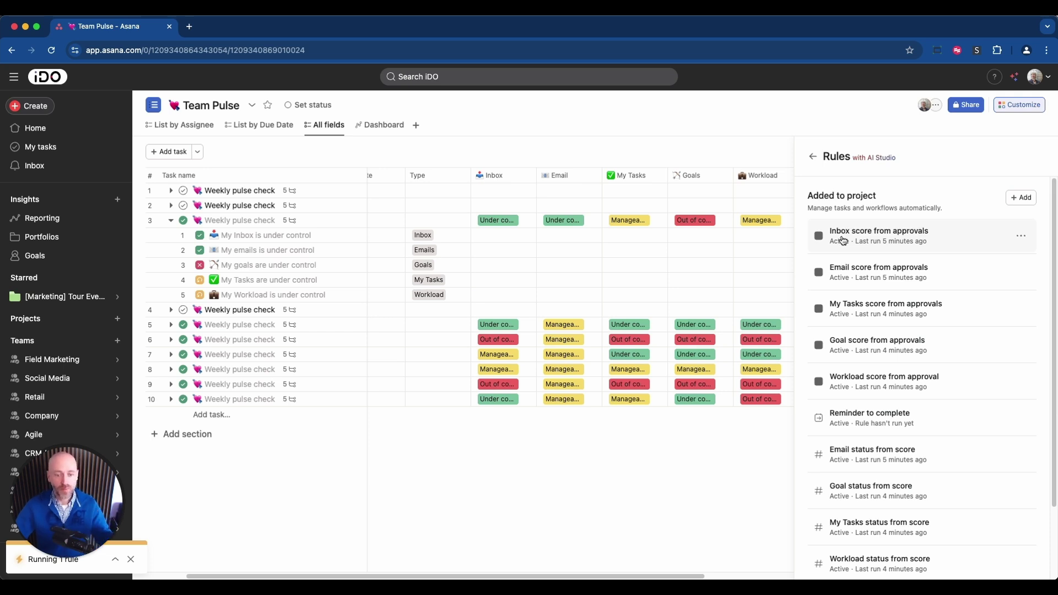
scroll(919, 524, down, 2)
scroll(919, 525, down, 1)
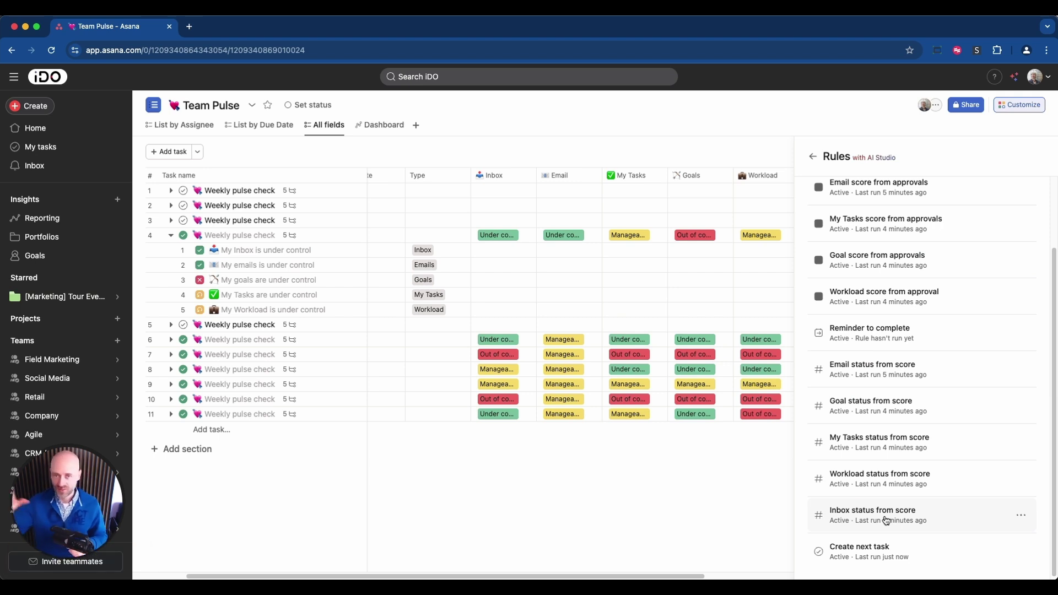
click(883, 231)
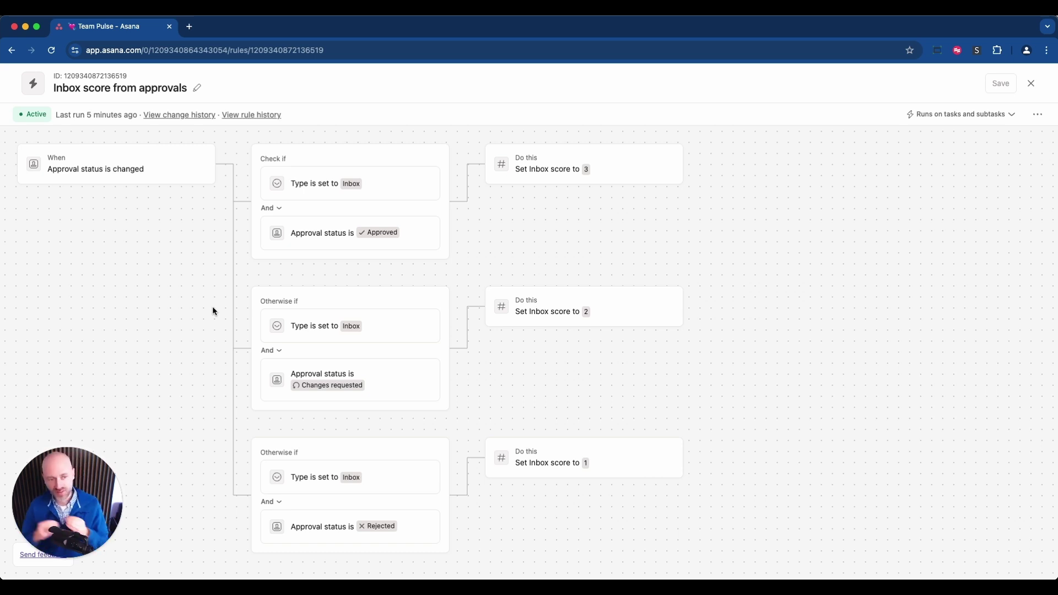
Close the 'Inbox score from approvals' rule editor, returning to the Rules list
click(1031, 83)
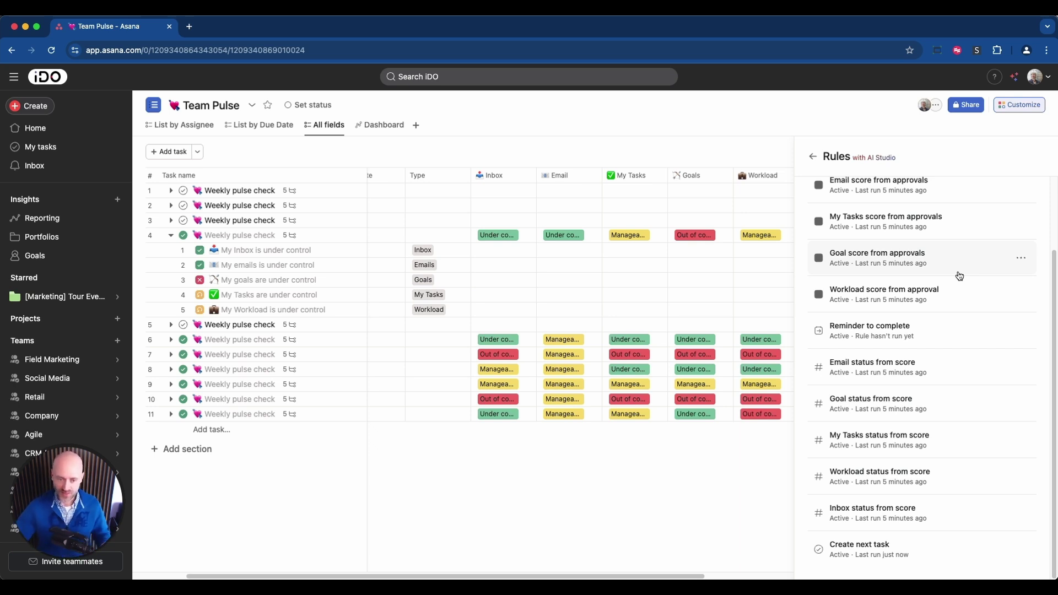
Review the 'Inbox status from score' rule, then open the 'Create next task' rule
click(909, 512)
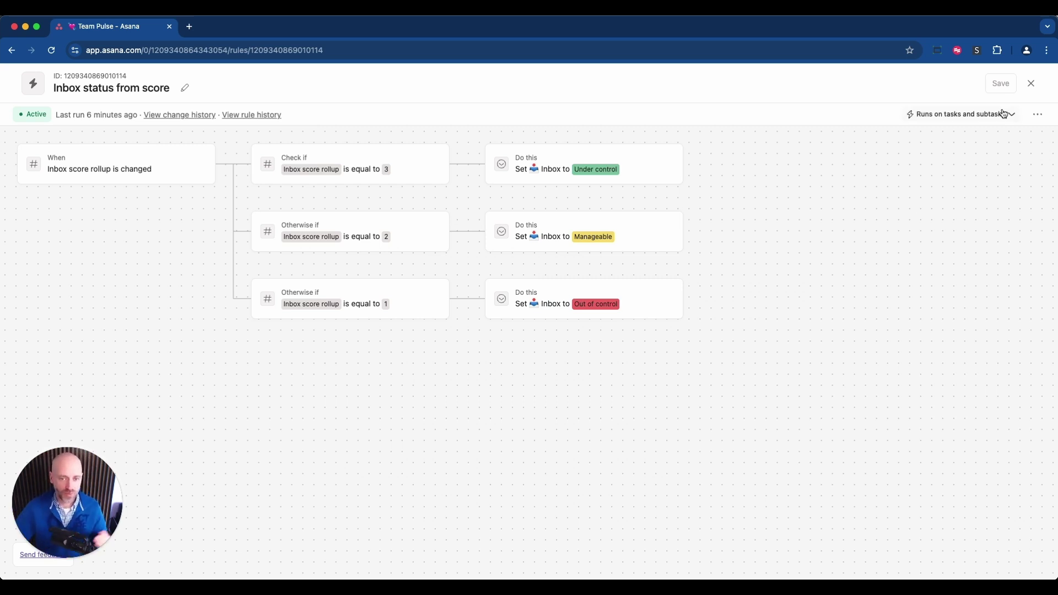
click(1032, 84)
click(894, 544)
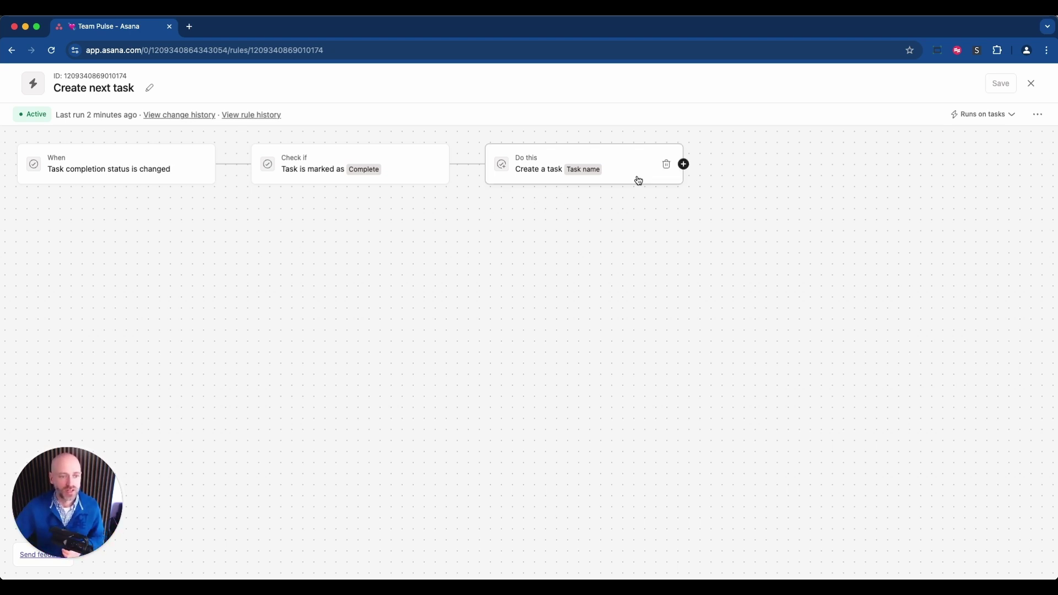
Show the Create a task action's settings: new task due 7 days after trigger, no start date
click(675, 168)
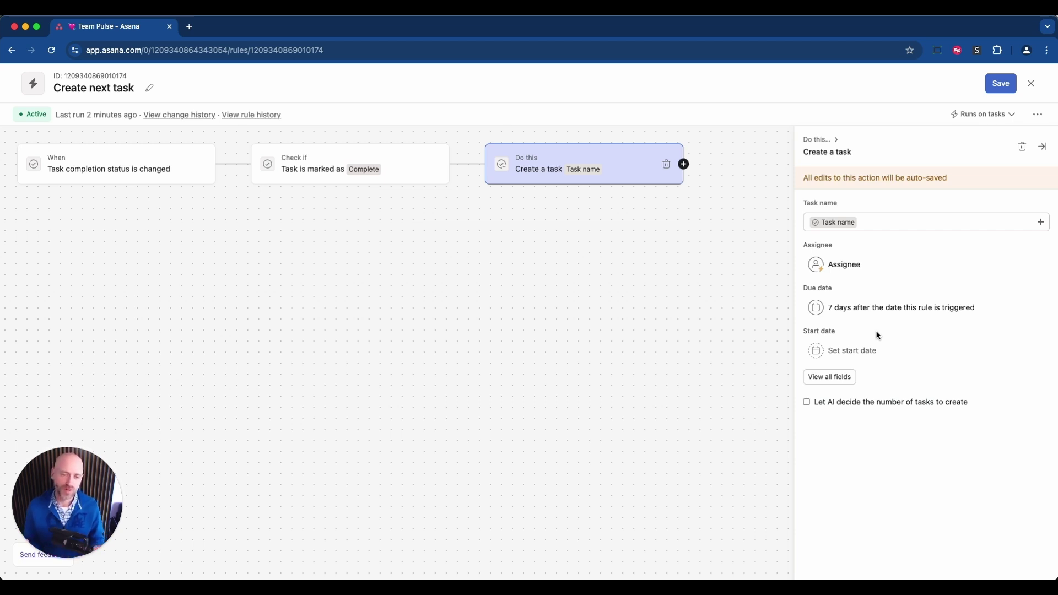
Close the Create next task rule and view the Team Pulse Dashboard's weekly rating charts
click(1032, 84)
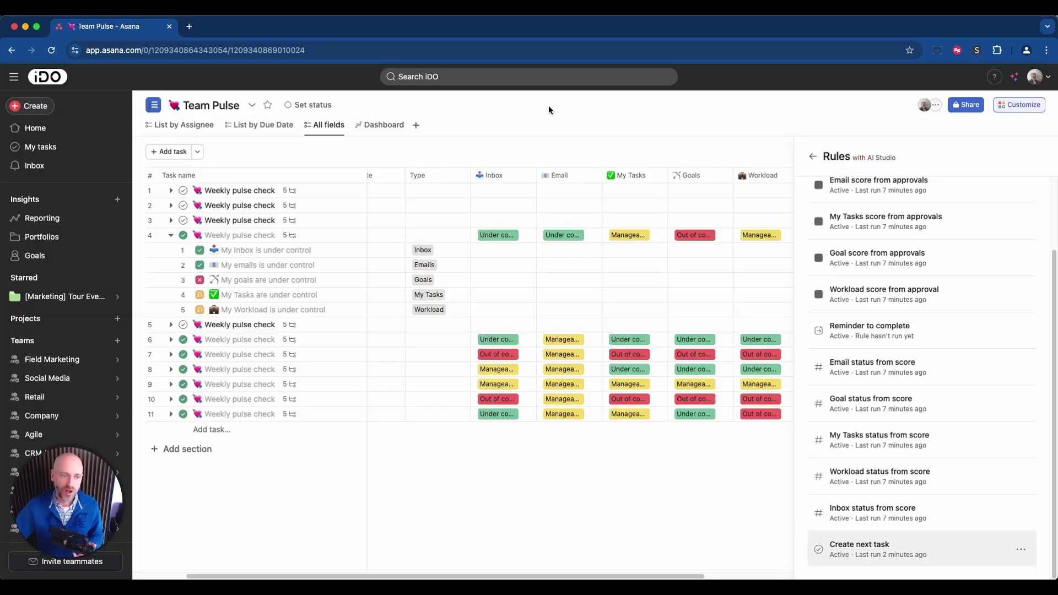
click(386, 125)
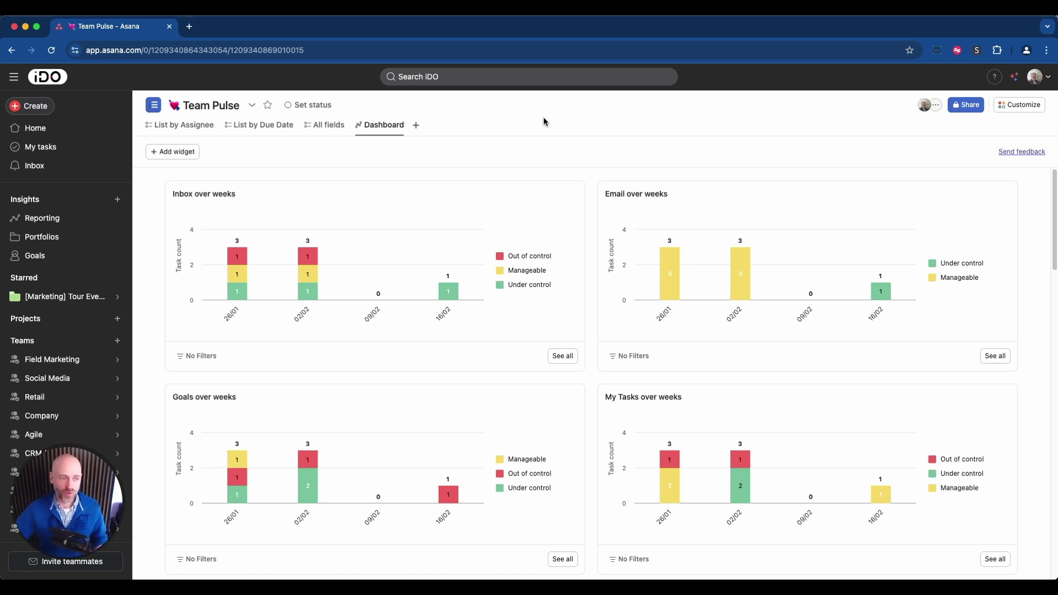
From the assignee list, open the Weekly pulse check due 26 Feb and scroll to its five subtasks
click(191, 126)
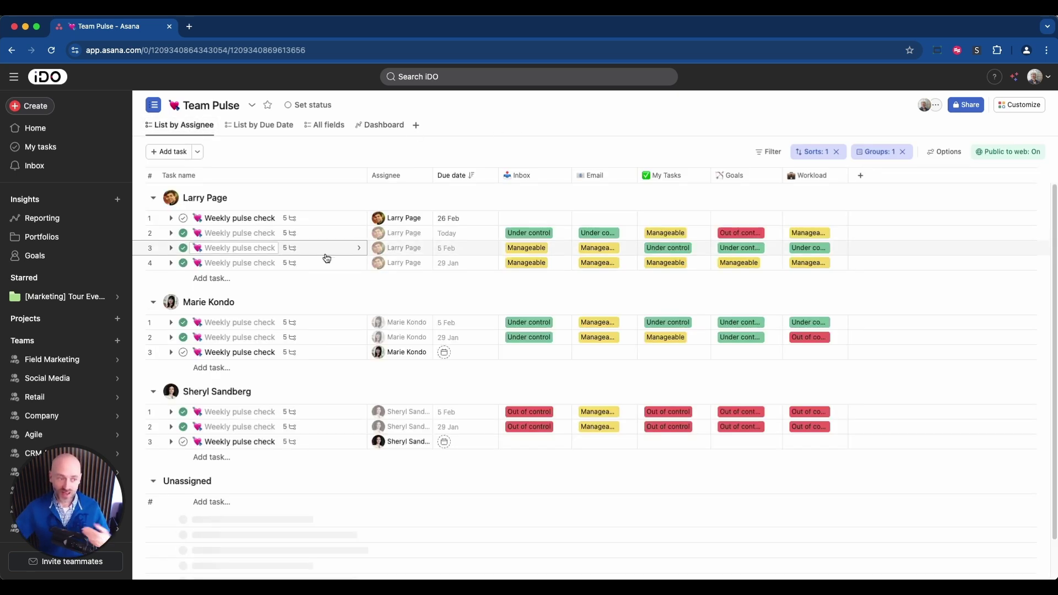
click(308, 221)
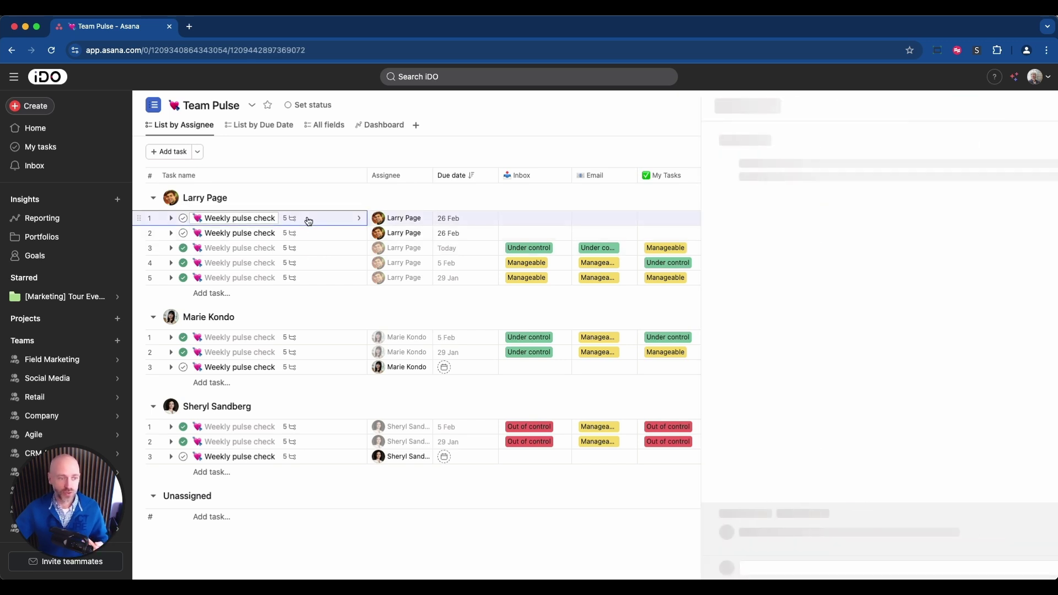
scroll(790, 370, down, 5)
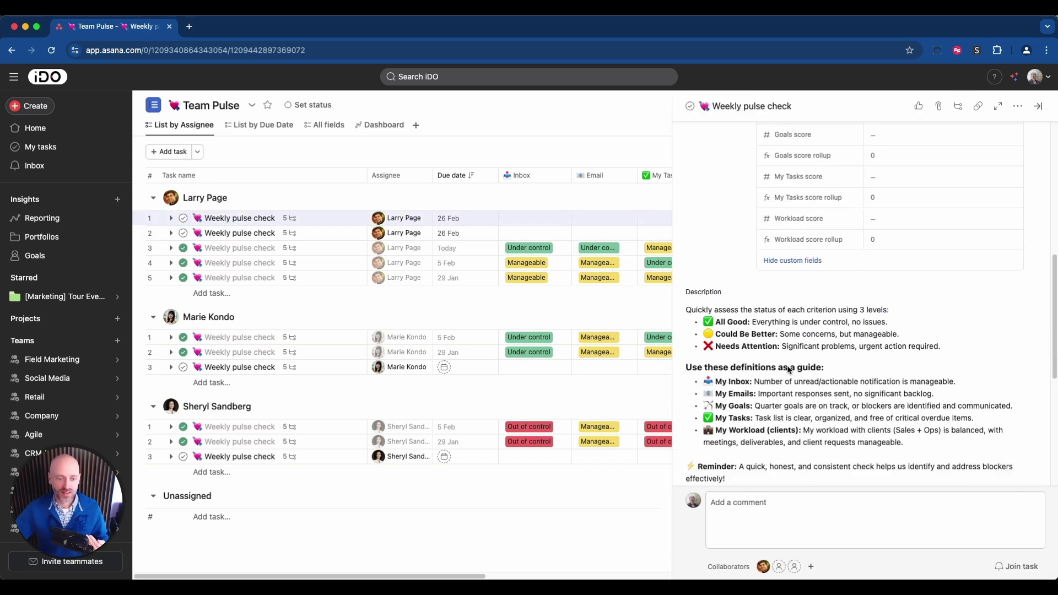
scroll(758, 343, down, 3)
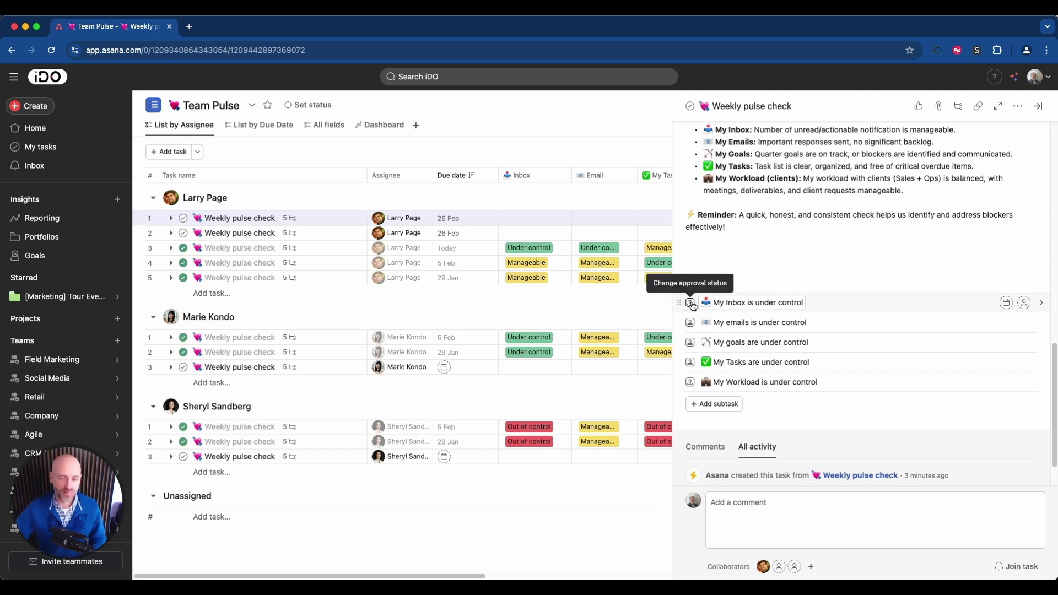